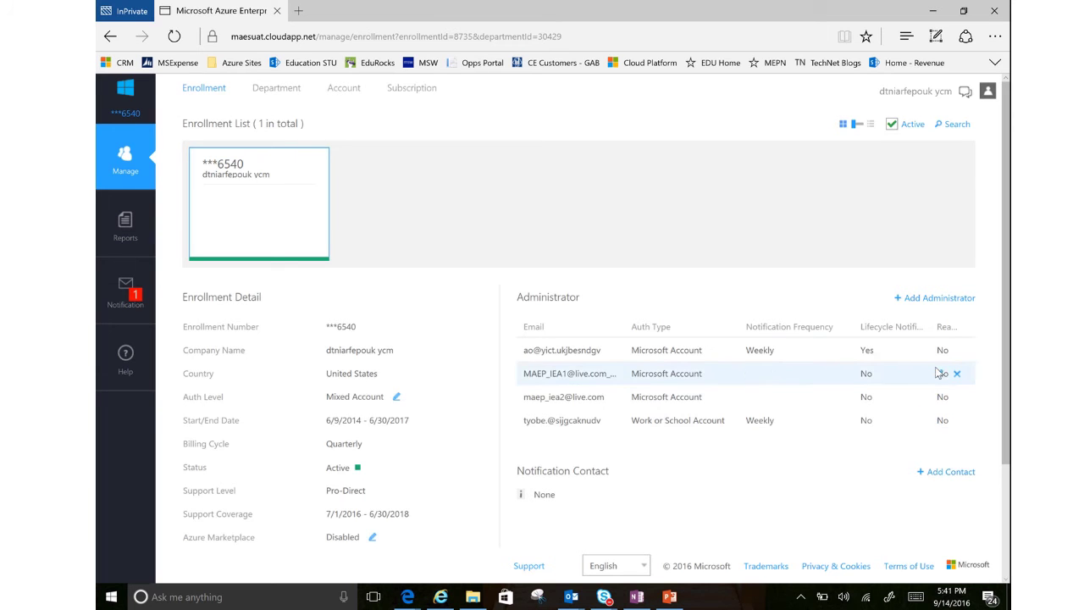
mouse_move(938, 357)
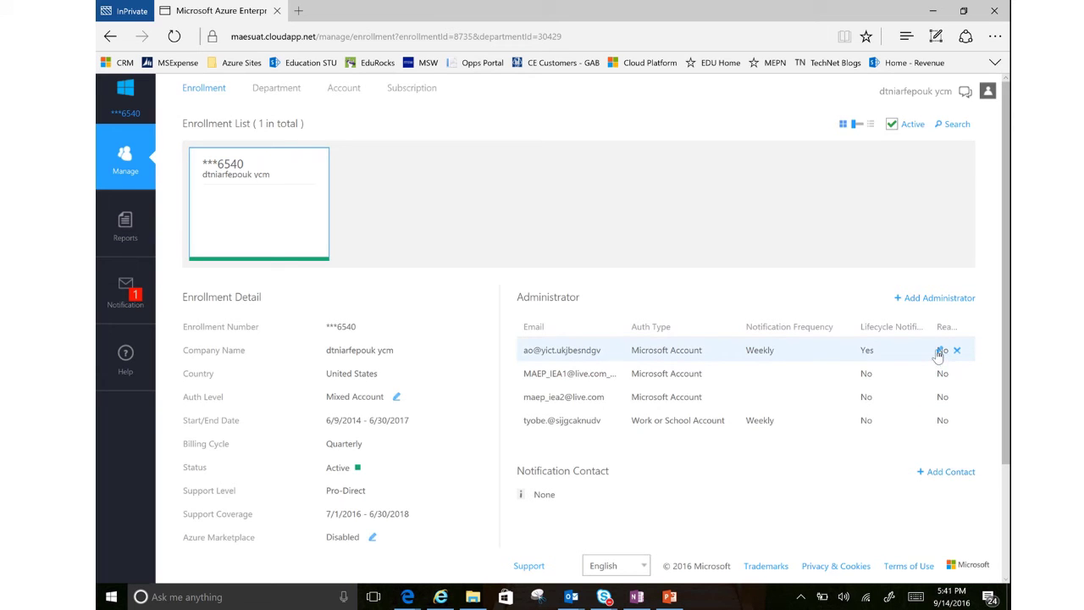
left_click(939, 352)
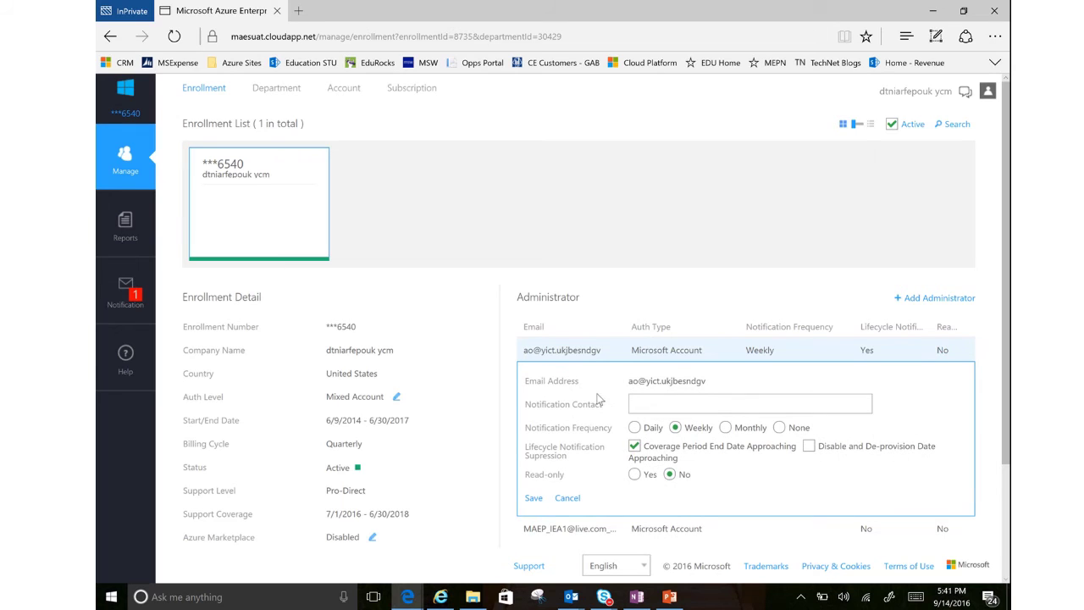
left_click(568, 499)
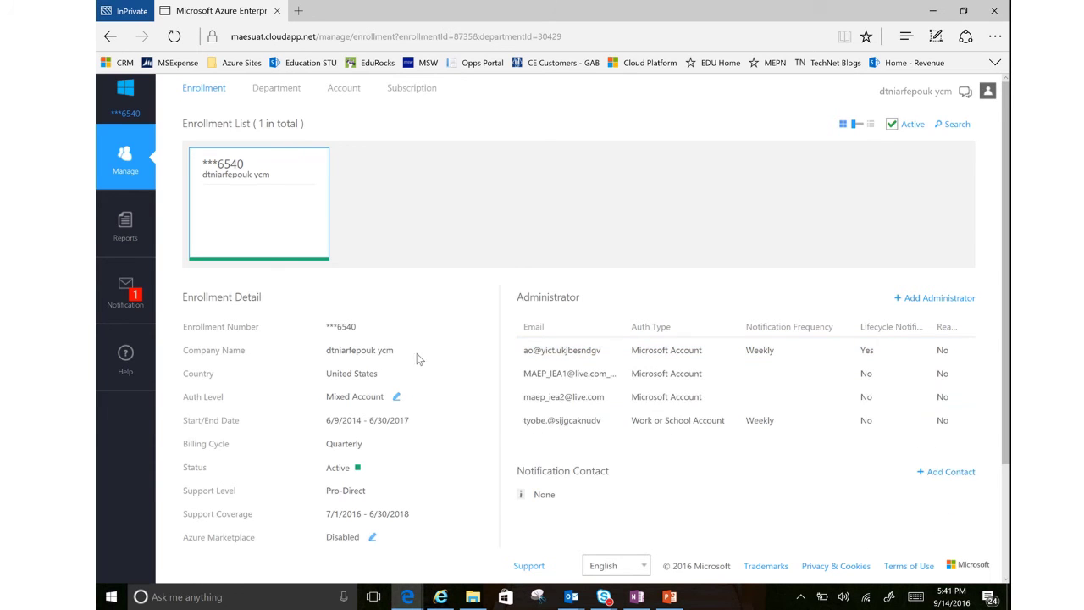
scroll(422, 355, "down", 2)
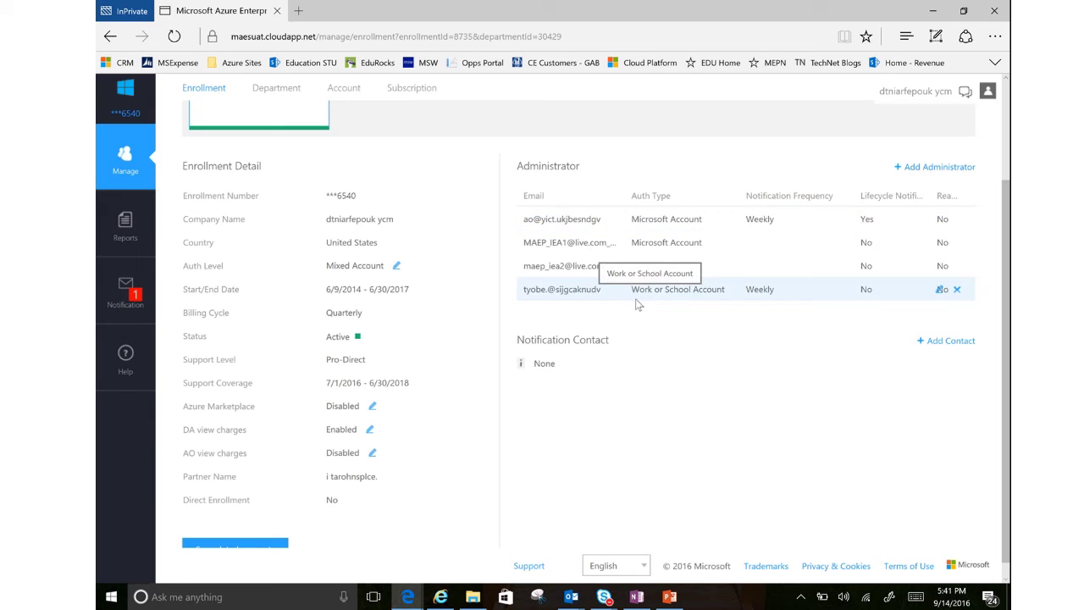
Try Work or School Account Only as the auth level, then set it back to Mixed Account.
left_click(398, 267)
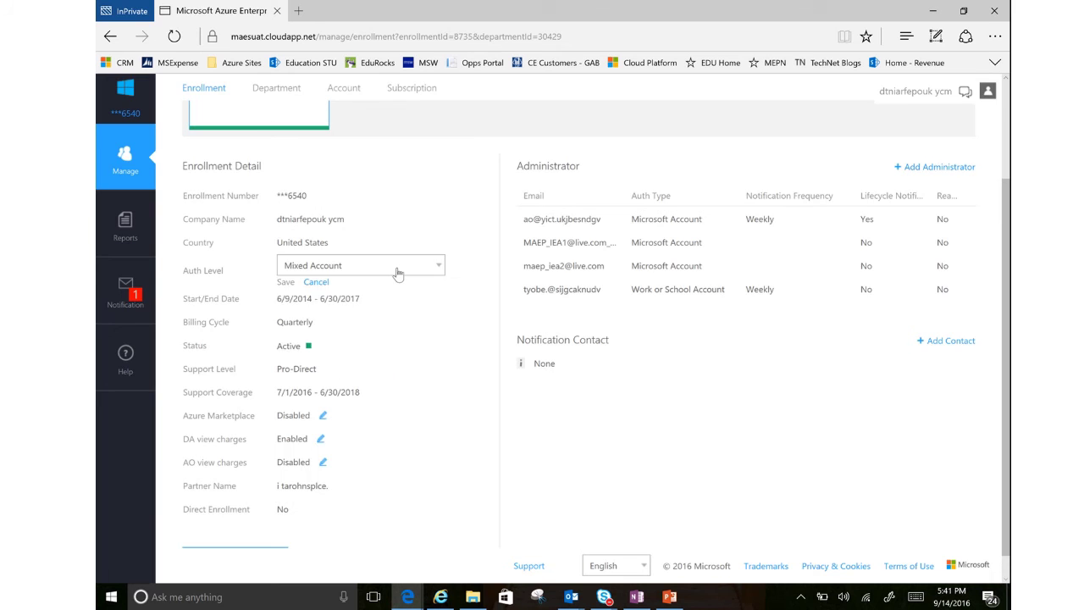
left_click(394, 269)
left_click(389, 306)
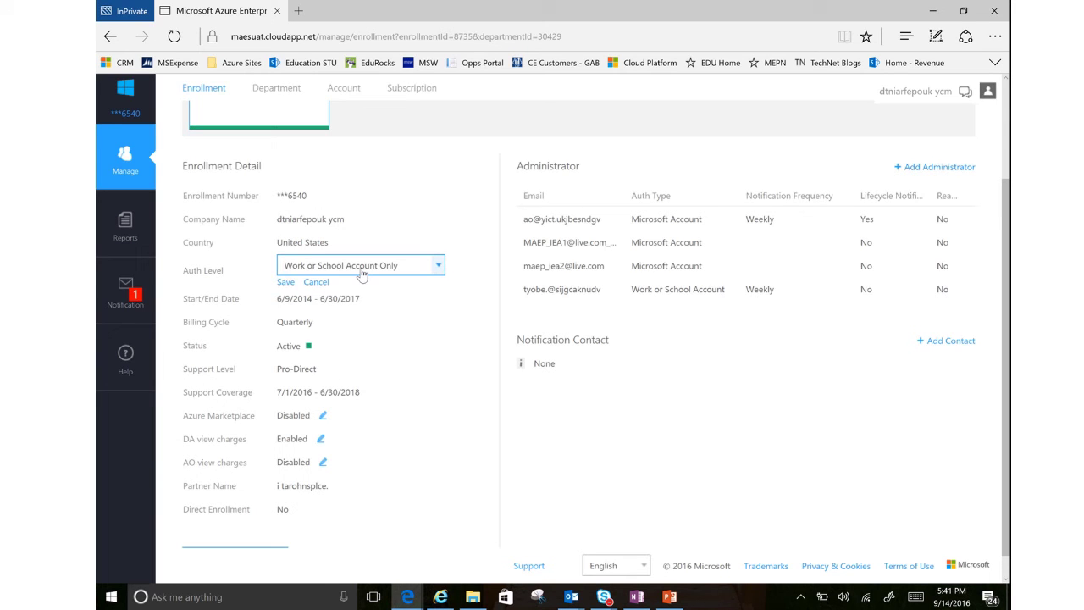
left_click(362, 274)
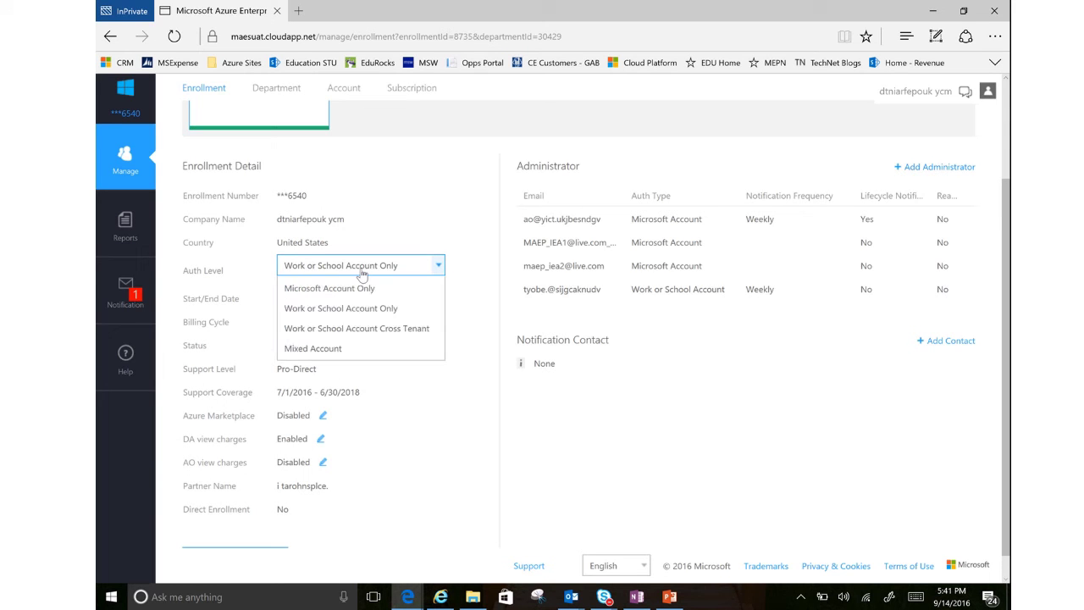
left_click(348, 352)
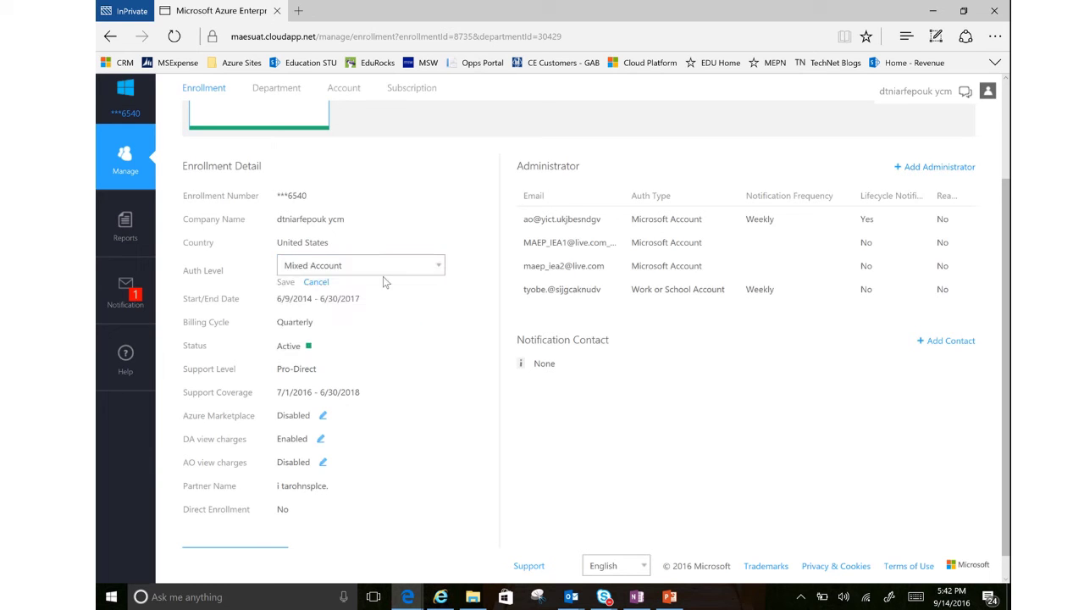
scroll(453, 320, "down", 1)
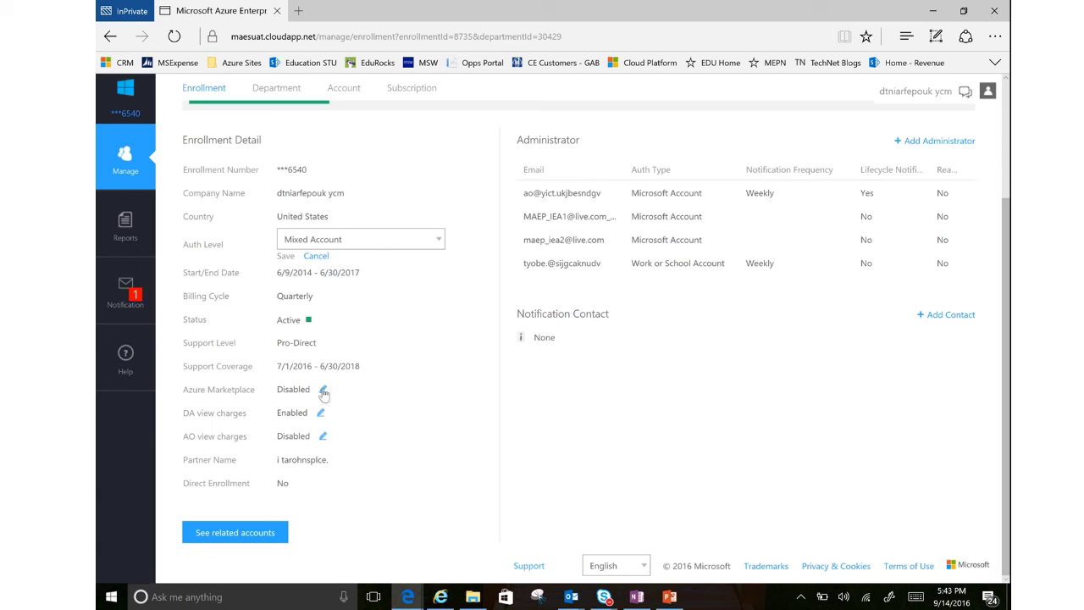
Change Azure Marketplace from Disabled to Enabled and save the setting.
left_click(322, 391)
left_click(336, 394)
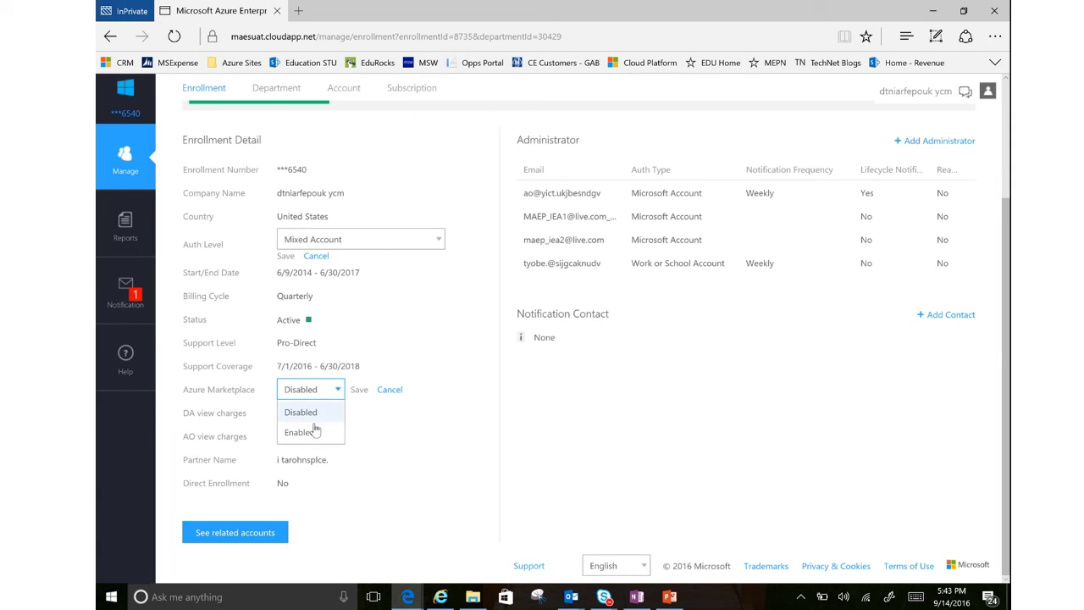
left_click(322, 432)
left_click(359, 390)
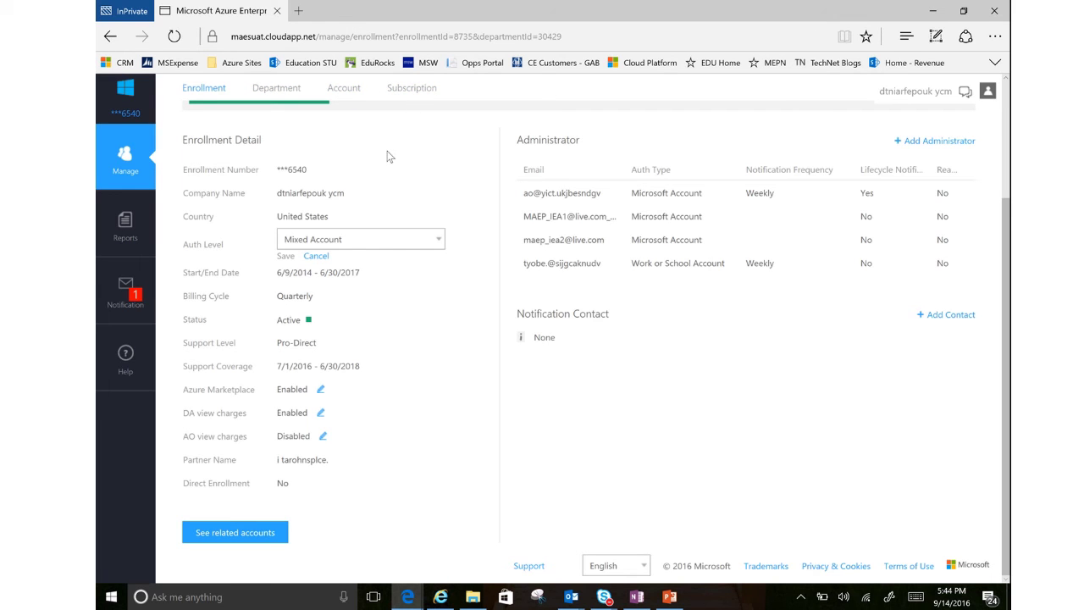
On the Department page listing HR-EU and TestDep, start a new department with + Add Department.
left_click(277, 88)
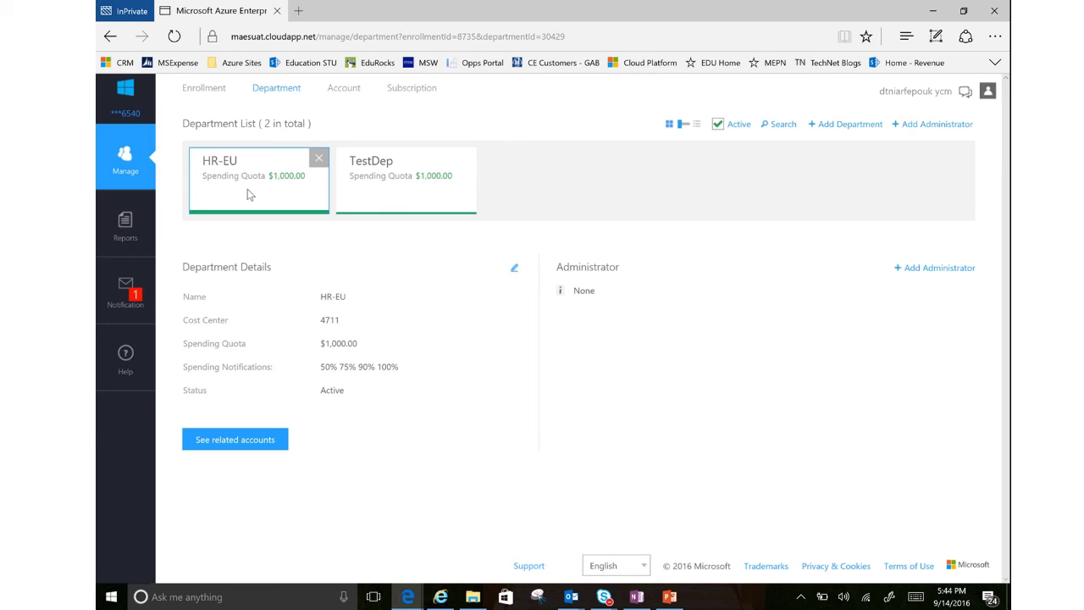
left_click(838, 124)
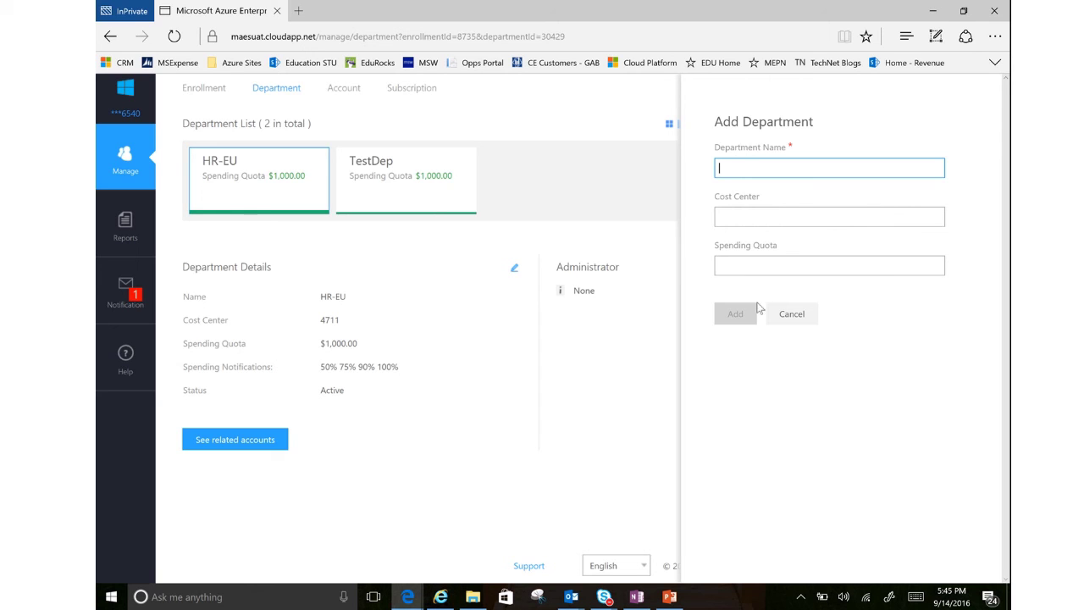
Cancel the Add Department form, then open and cancel Add Department Administrator for HR-EU.
left_click(787, 315)
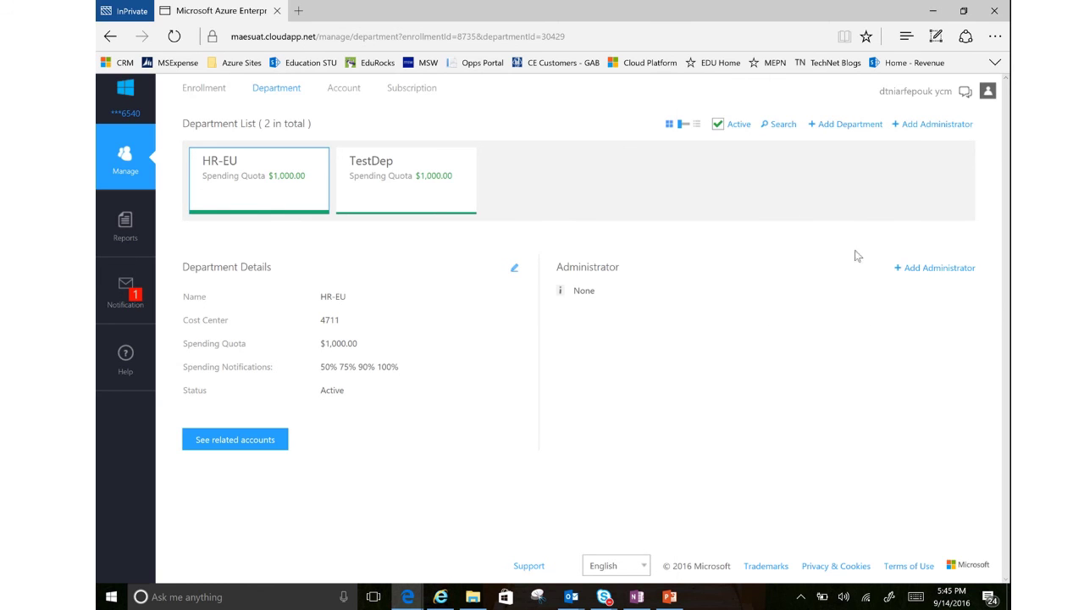
left_click(927, 268)
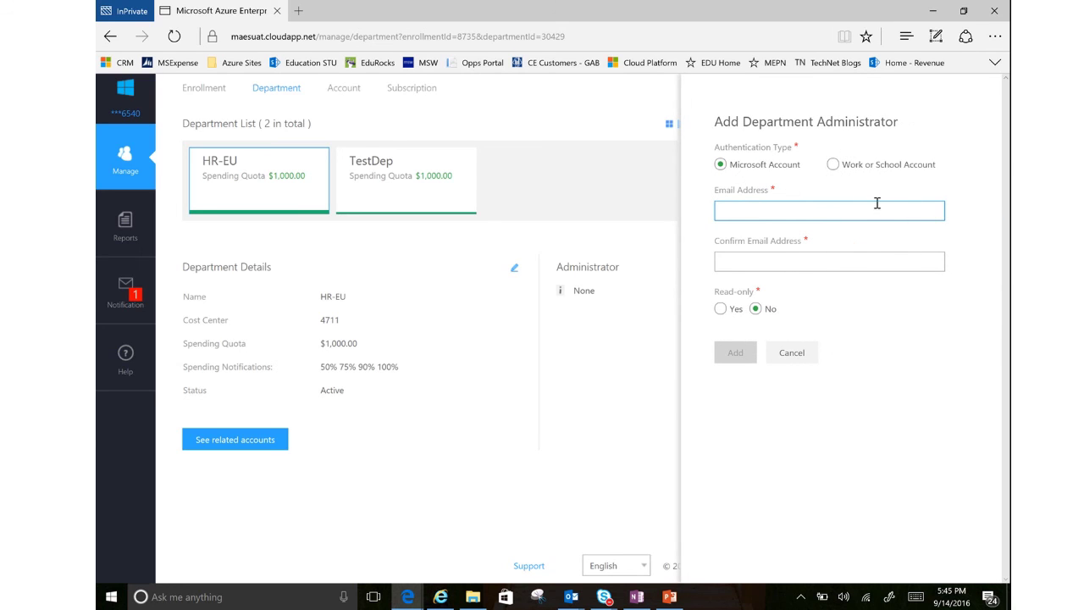
left_click(793, 351)
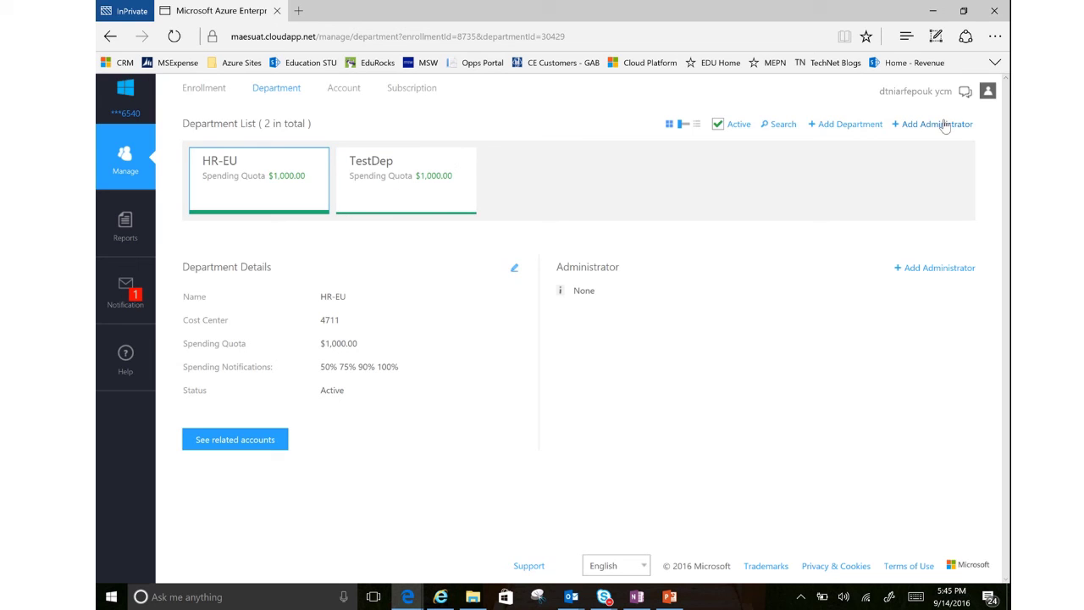
Show the accounts list filtered to All Departments.
left_click(347, 87)
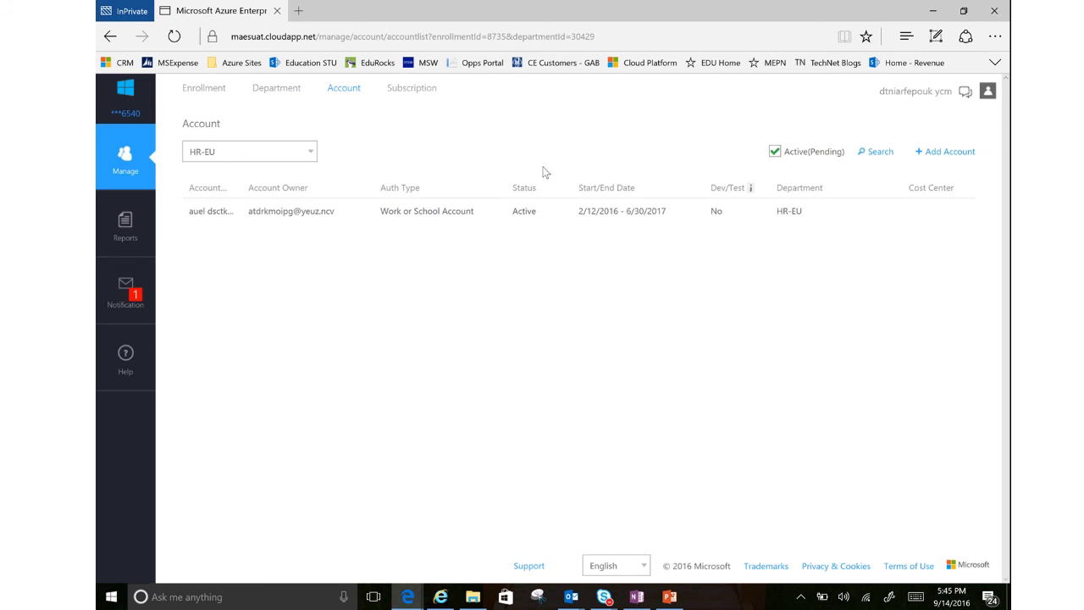
left_click(286, 157)
left_click(268, 199)
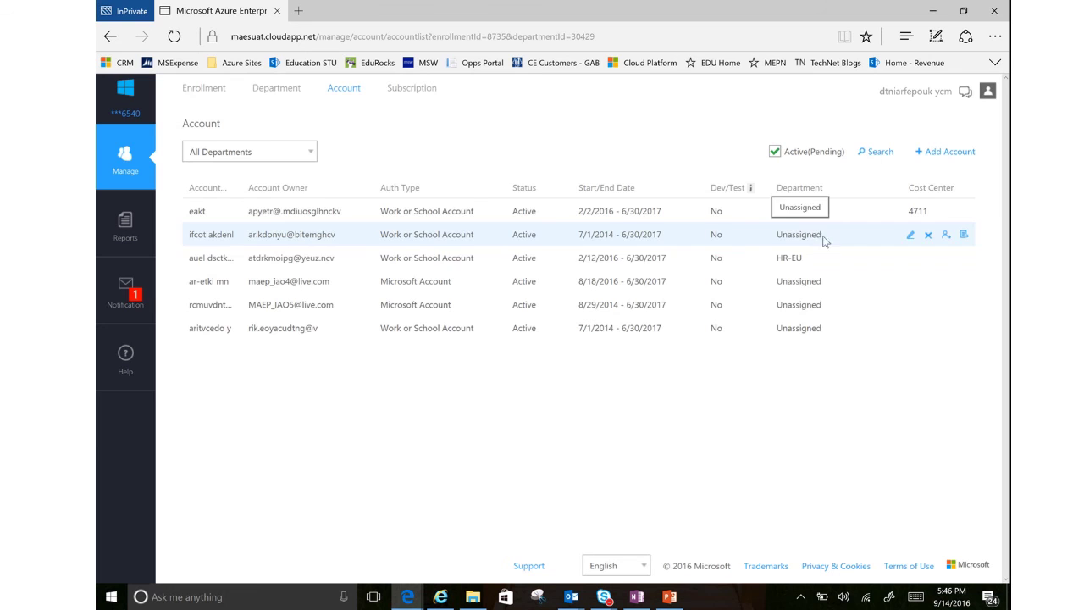
left_click(911, 211)
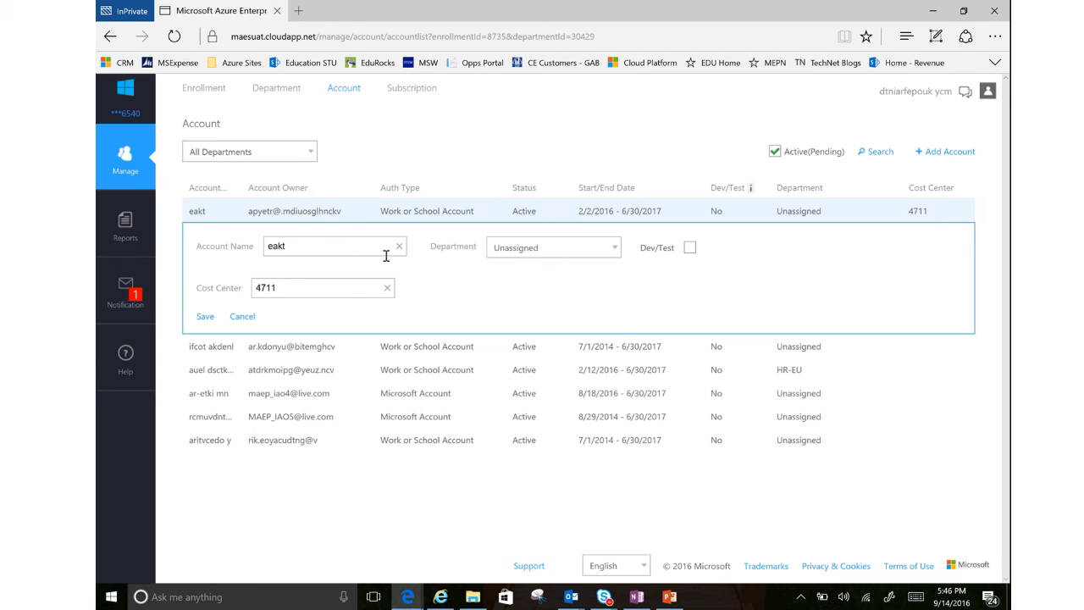
left_click(547, 247)
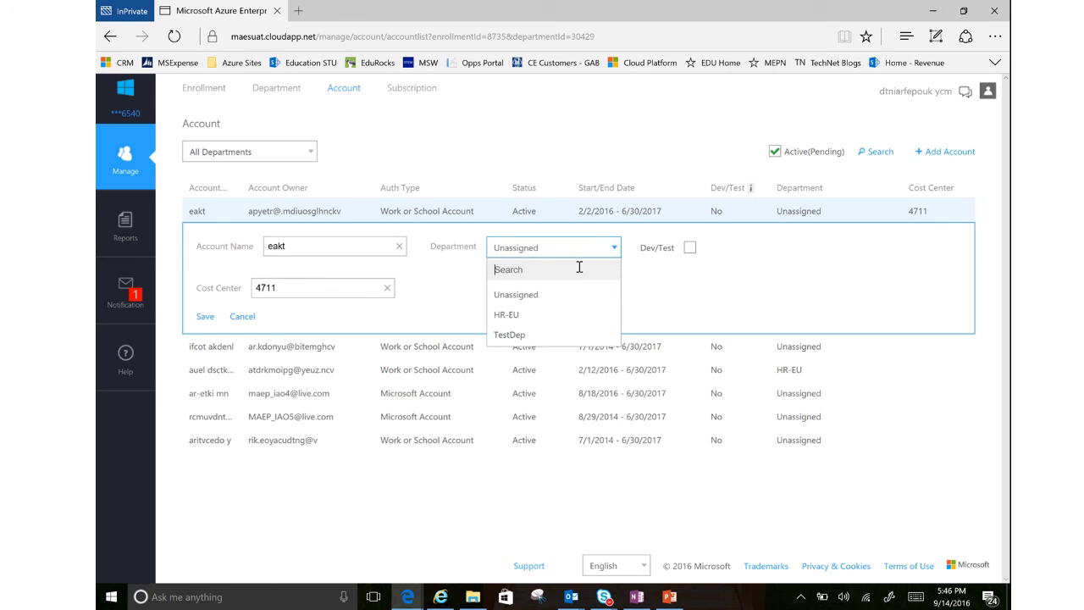
left_click(701, 288)
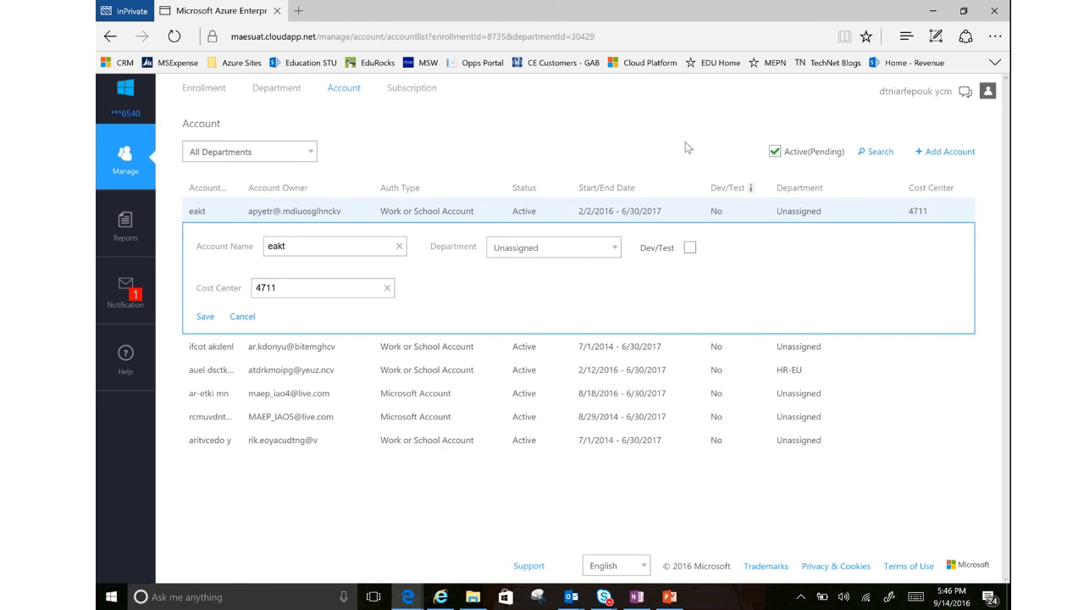
left_click(401, 91)
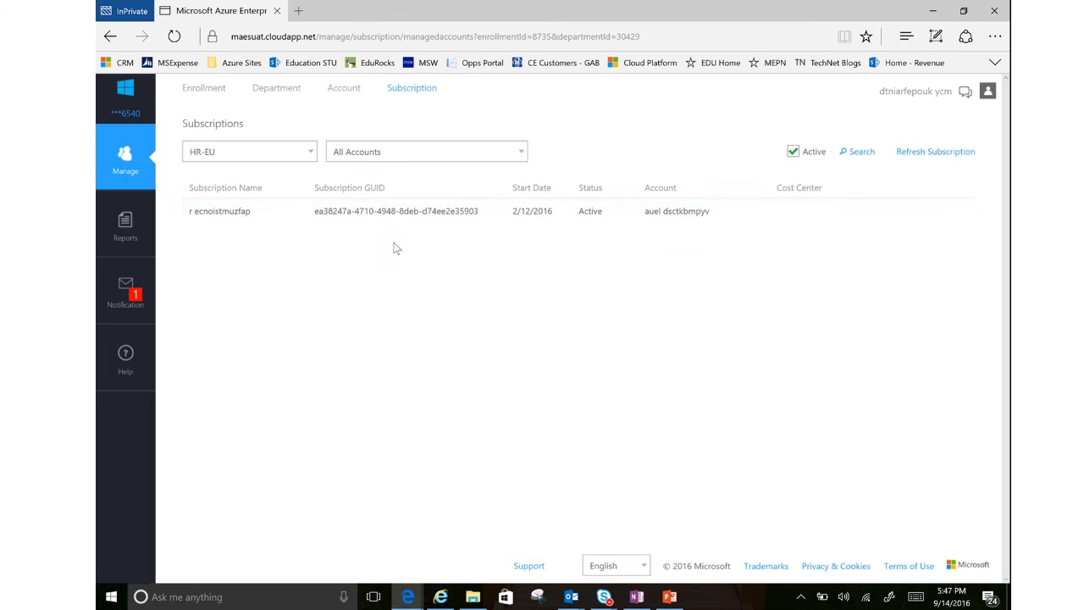
Filter the Subscriptions list to All Departments, showing fifteen active subscriptions.
left_click(292, 157)
left_click(276, 200)
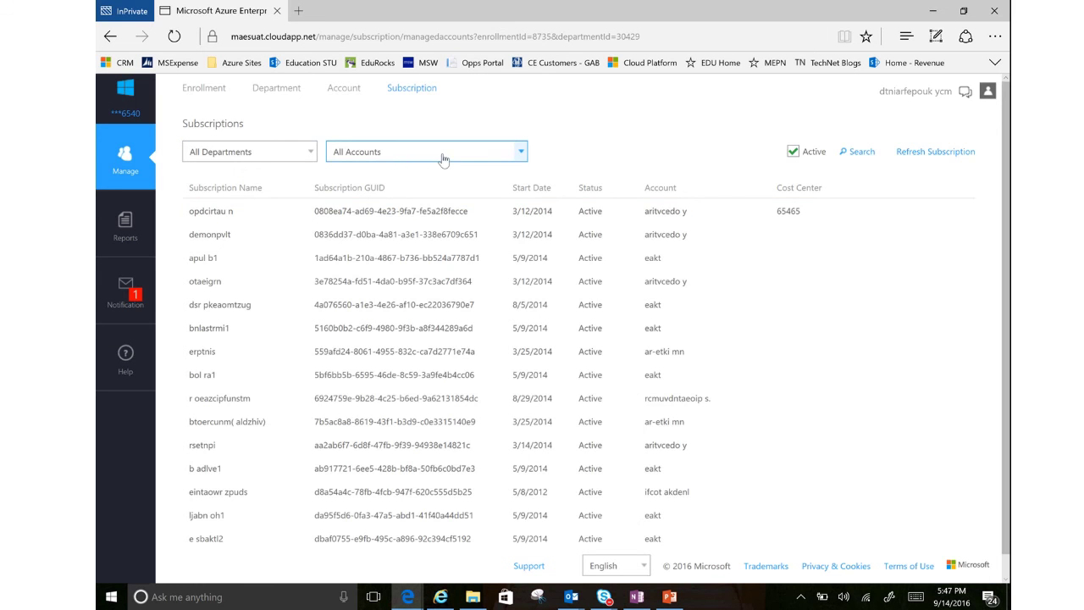
scroll(601, 234, "down", 1)
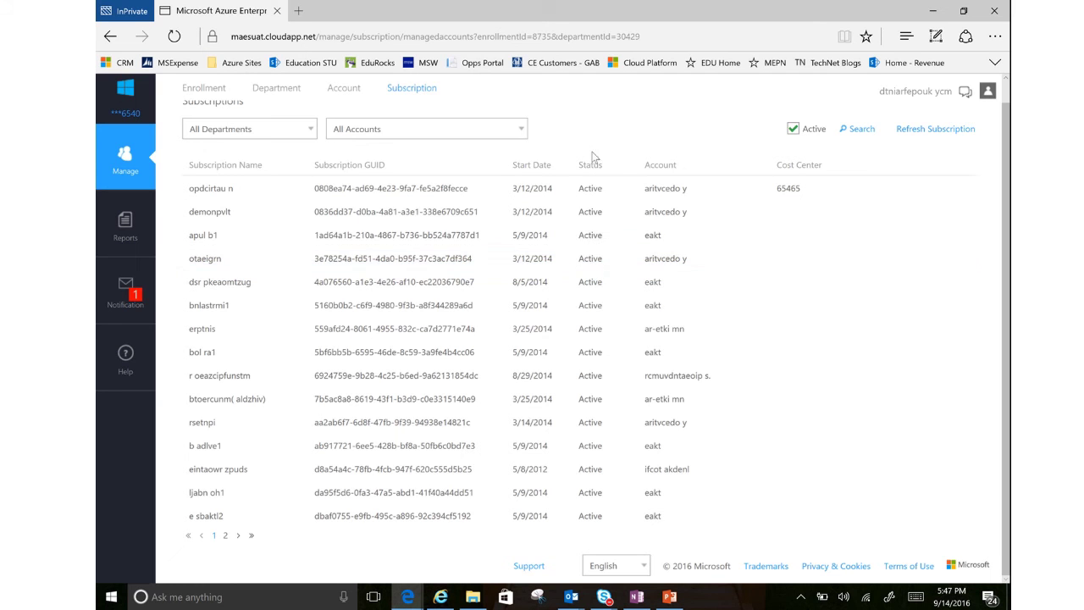
left_click(791, 130)
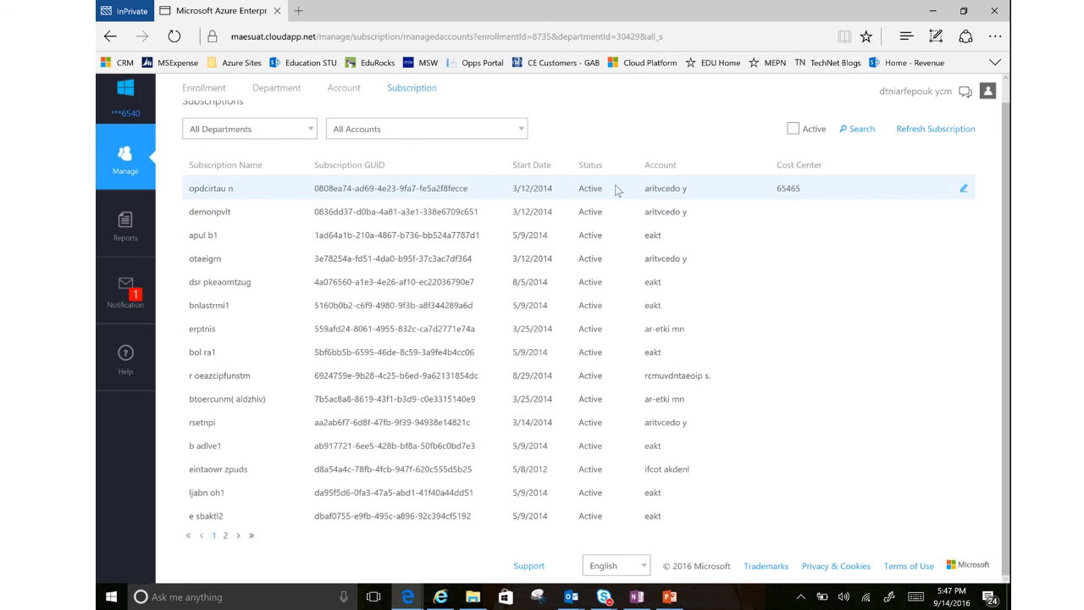
left_click(225, 535)
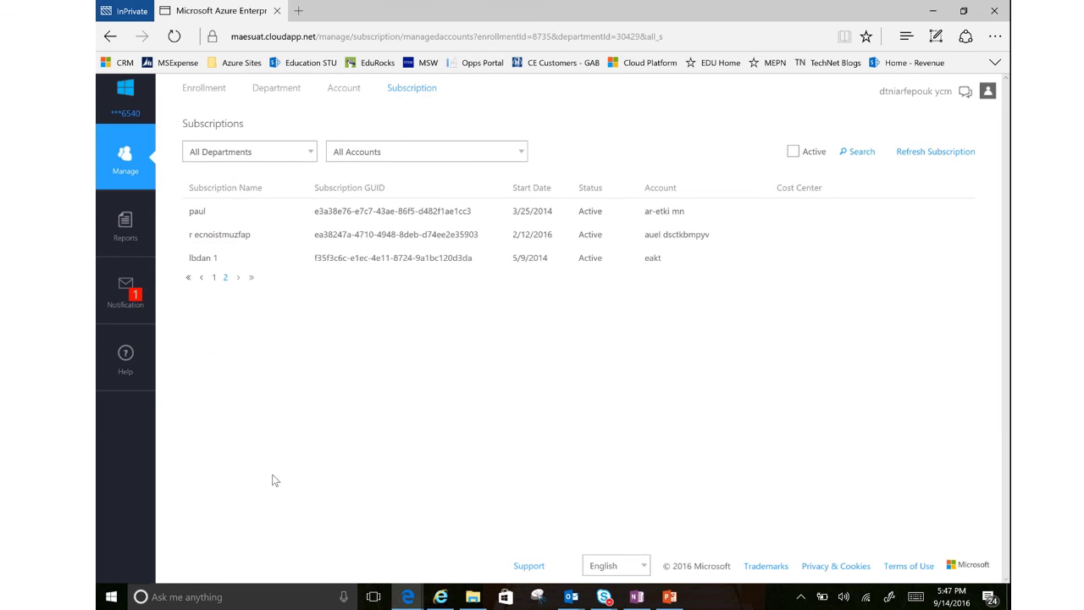
left_click(215, 279)
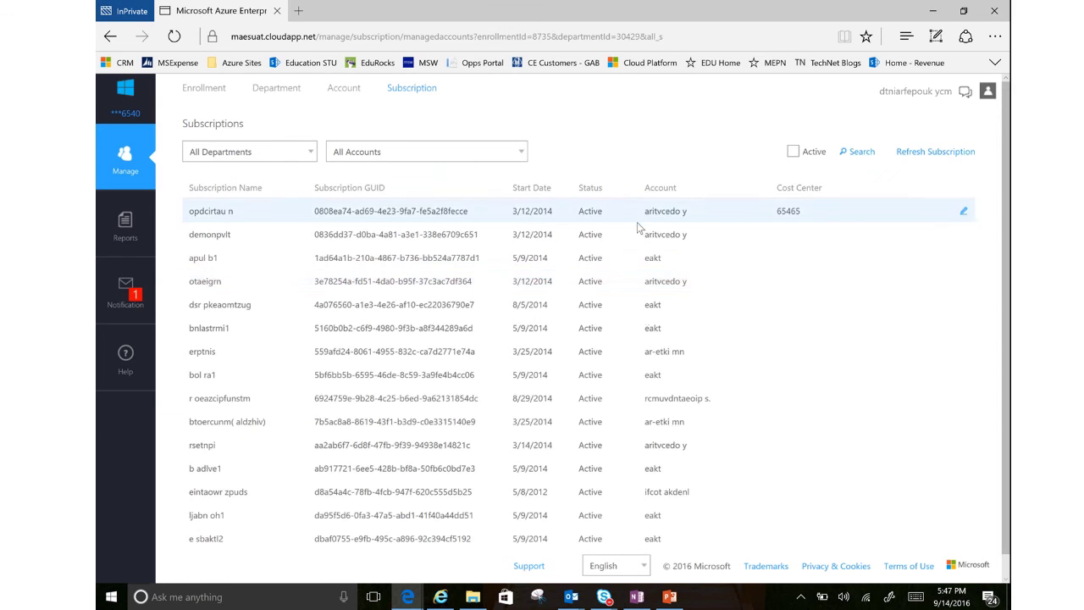
scroll(631, 267, "down", 1)
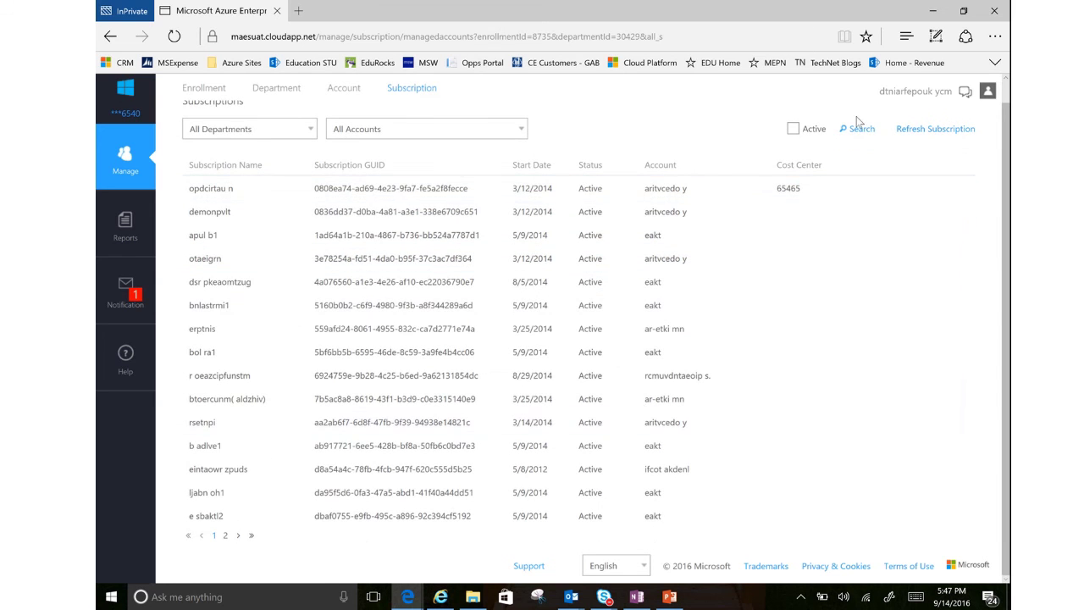
left_click(794, 131)
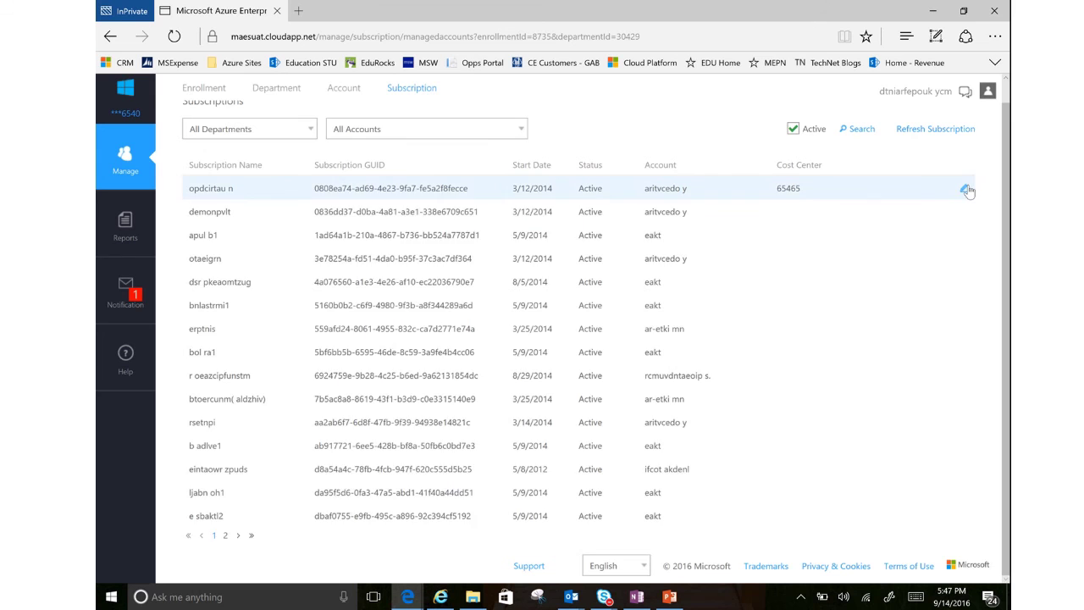
Open the cost center edit for subscription opdcirtau n, showing the value 65465.
left_click(966, 190)
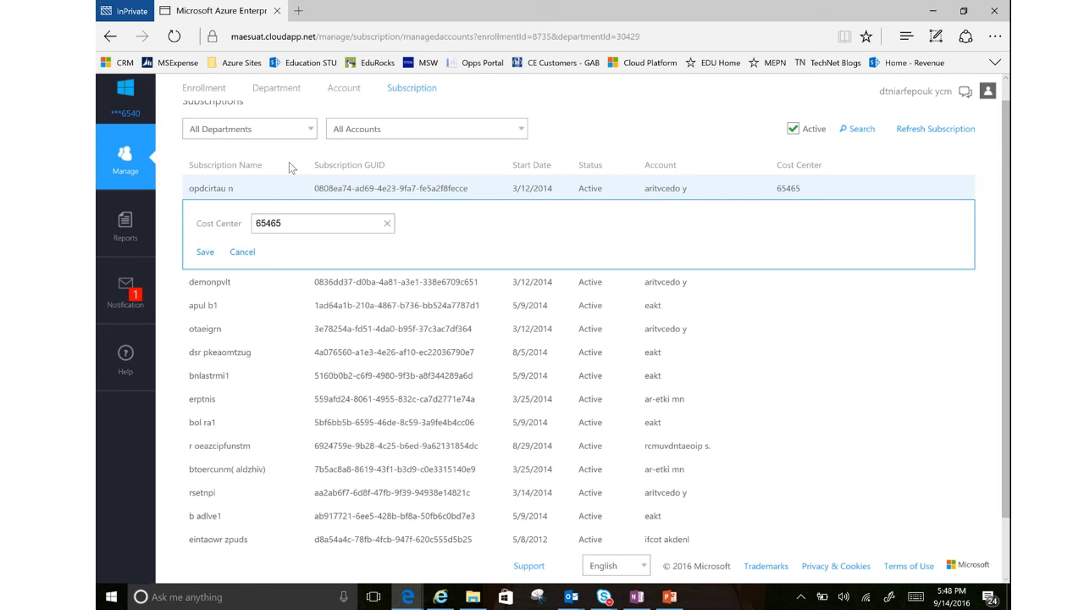
scroll(296, 152, "up", 1)
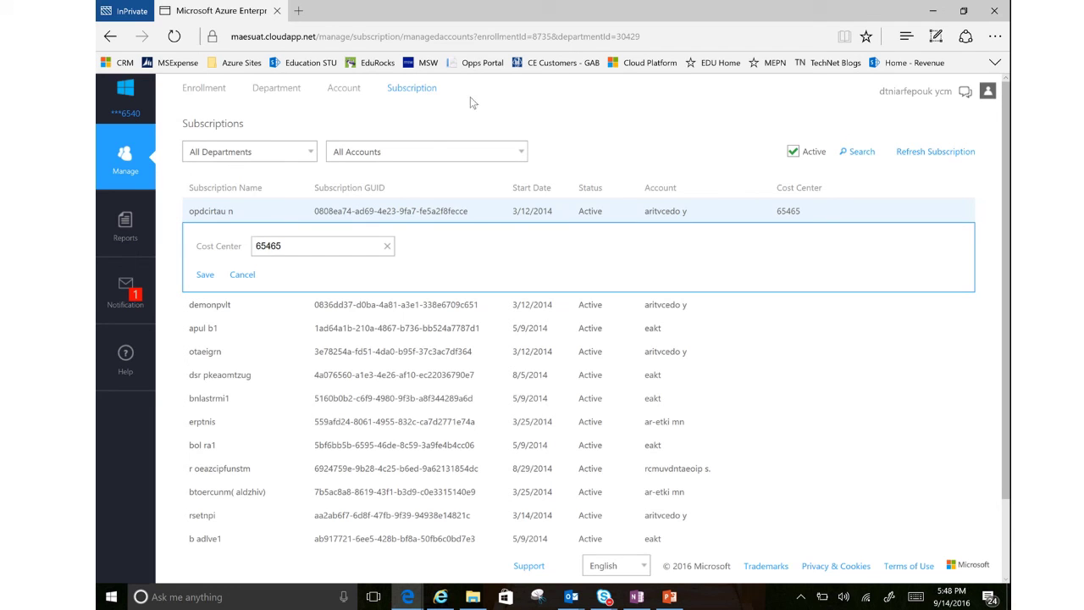
Leave the cost center edit via the Account and Subscription tabs, then open the Enrollment page from Manage.
left_click(339, 99)
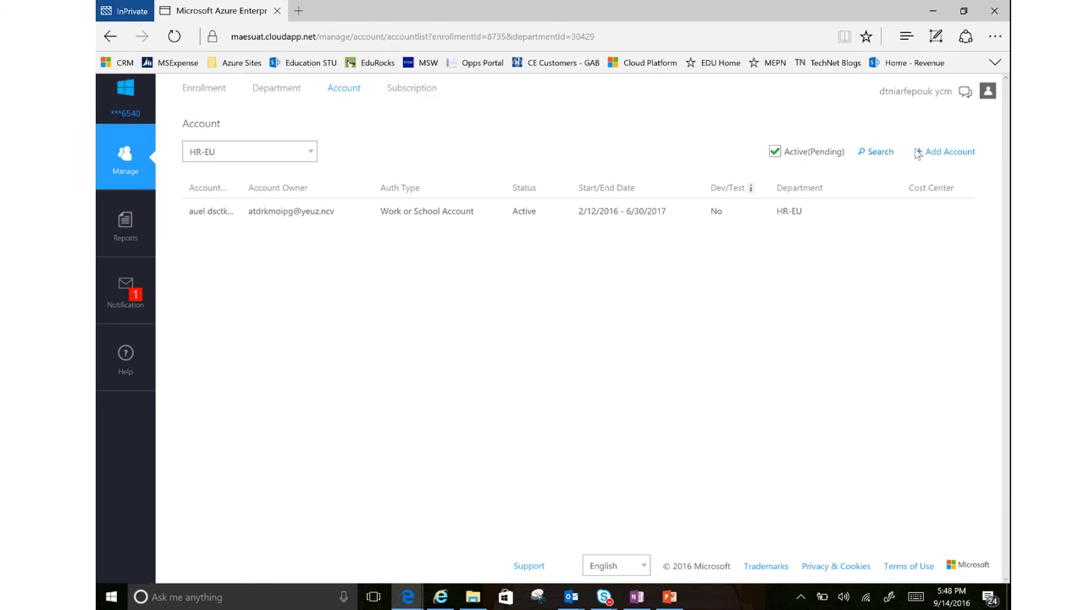
left_click(422, 95)
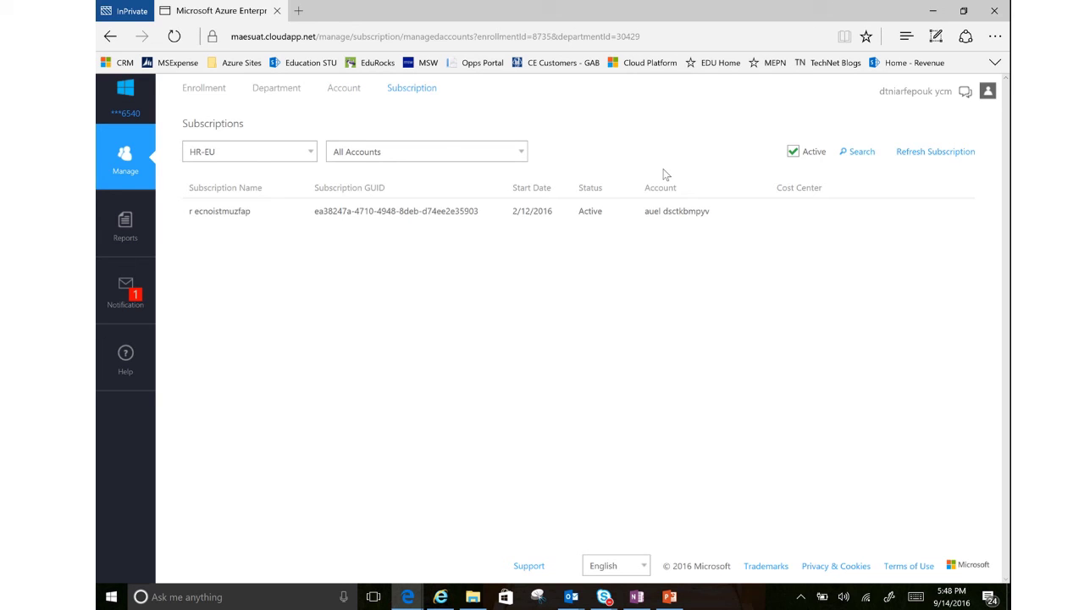
left_click(116, 169)
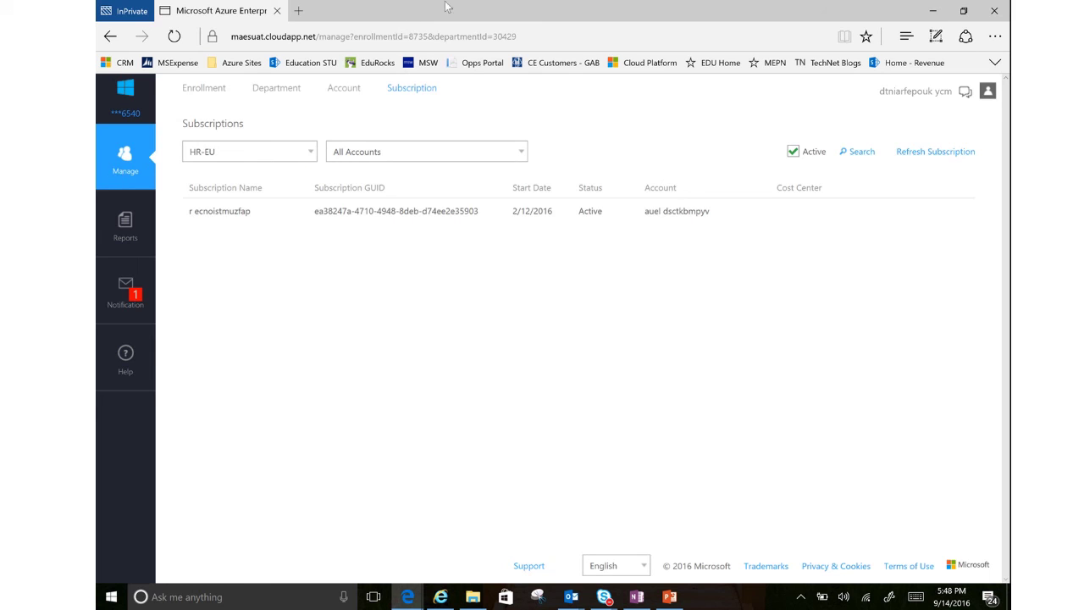
mouse_move(460, 7)
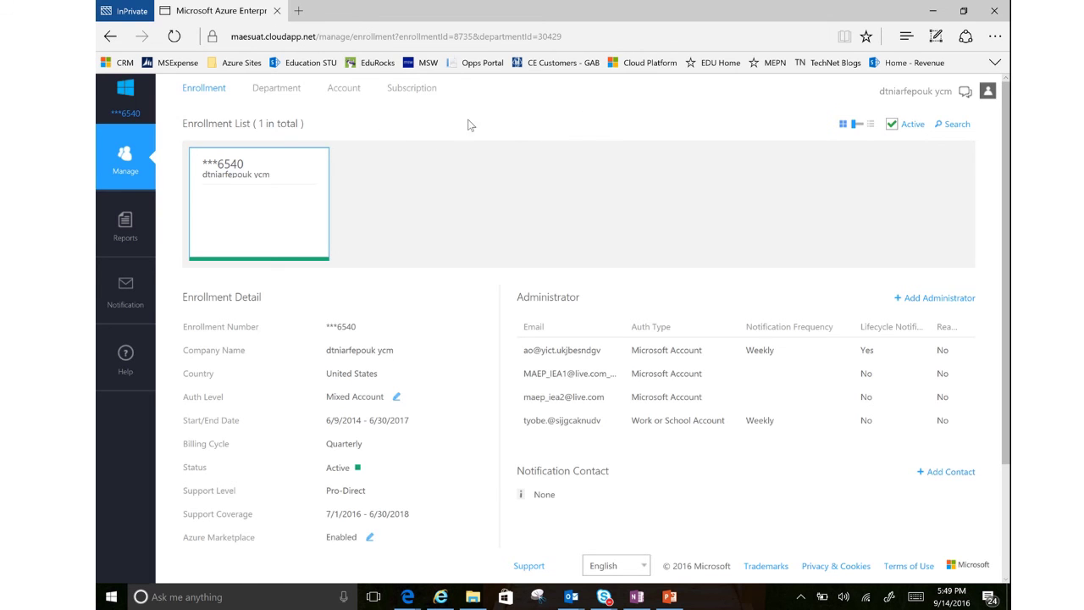
Scroll through the Enrollment Detail, then return to the HR-EU Subscriptions list.
scroll(662, 228, "down", 2)
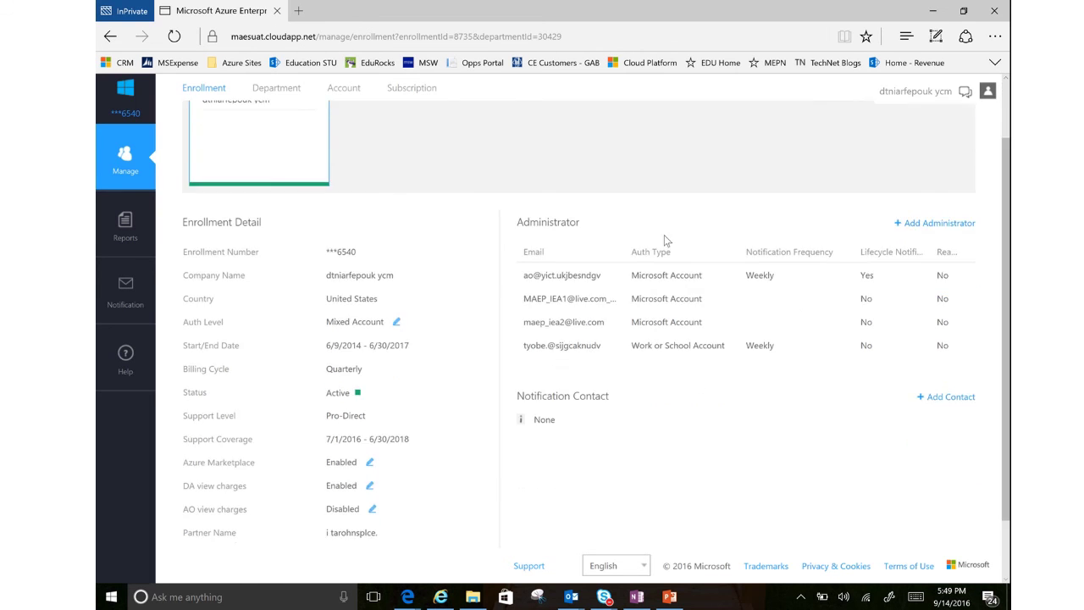
scroll(664, 237, "up", 2)
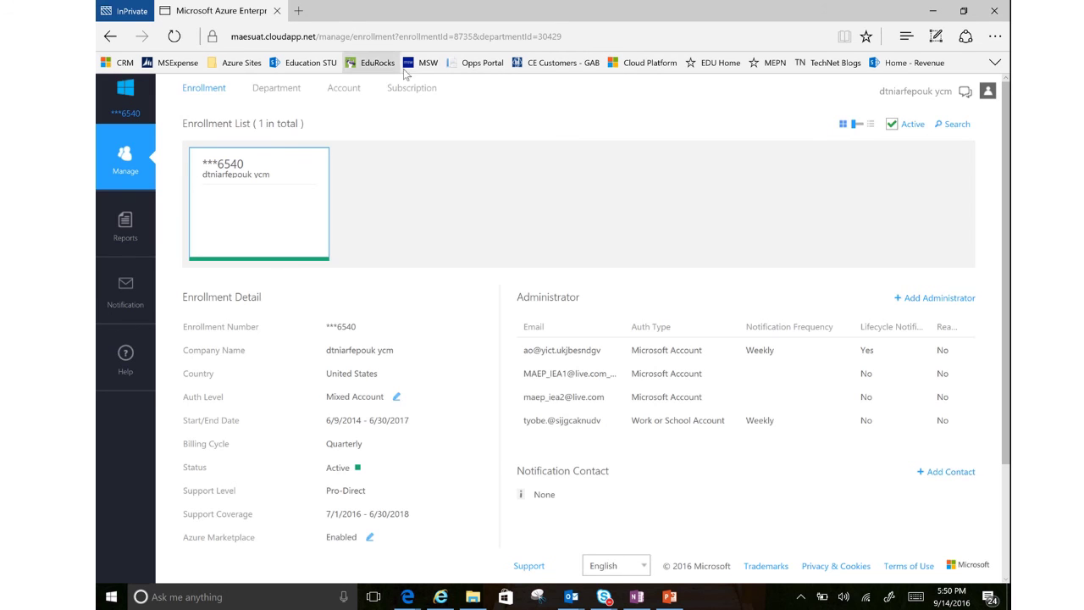
left_click(421, 89)
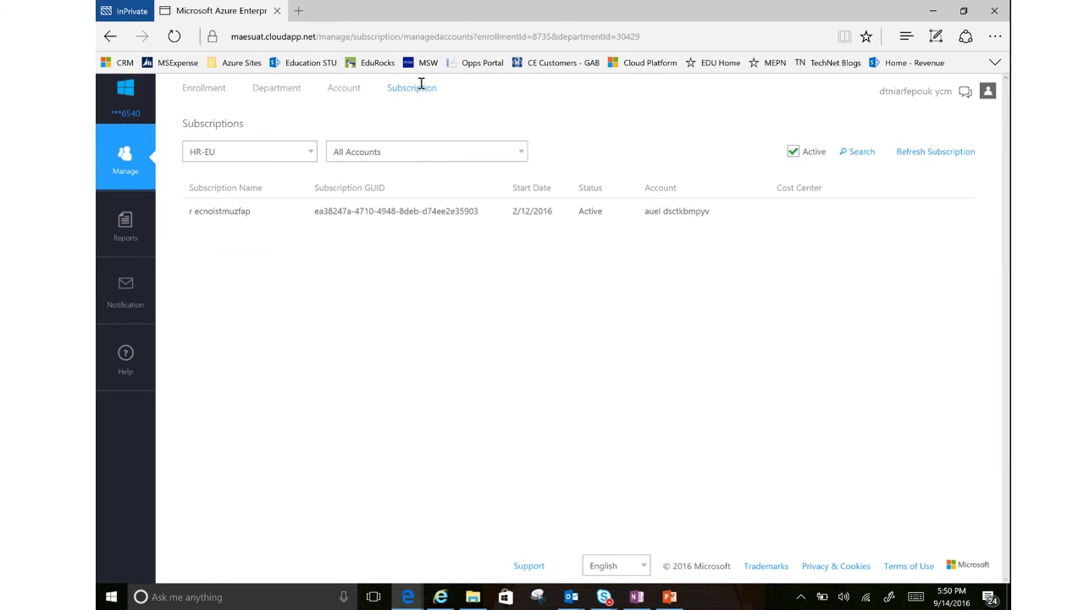